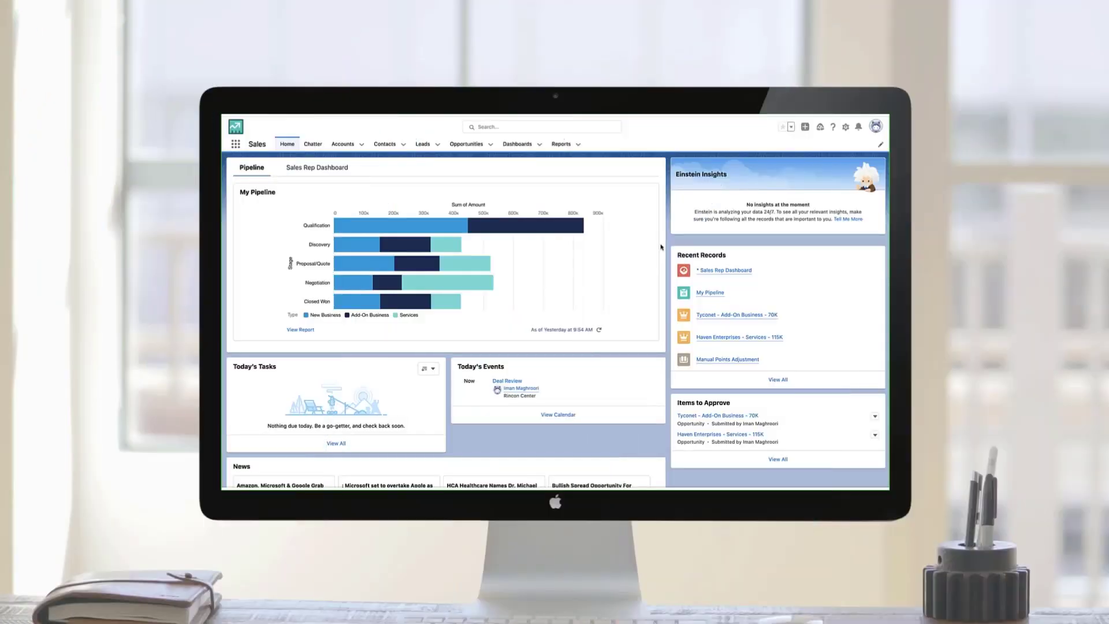
Step: Search the App Launcher for 'email' to reach Email Templates
left_click(237, 144)
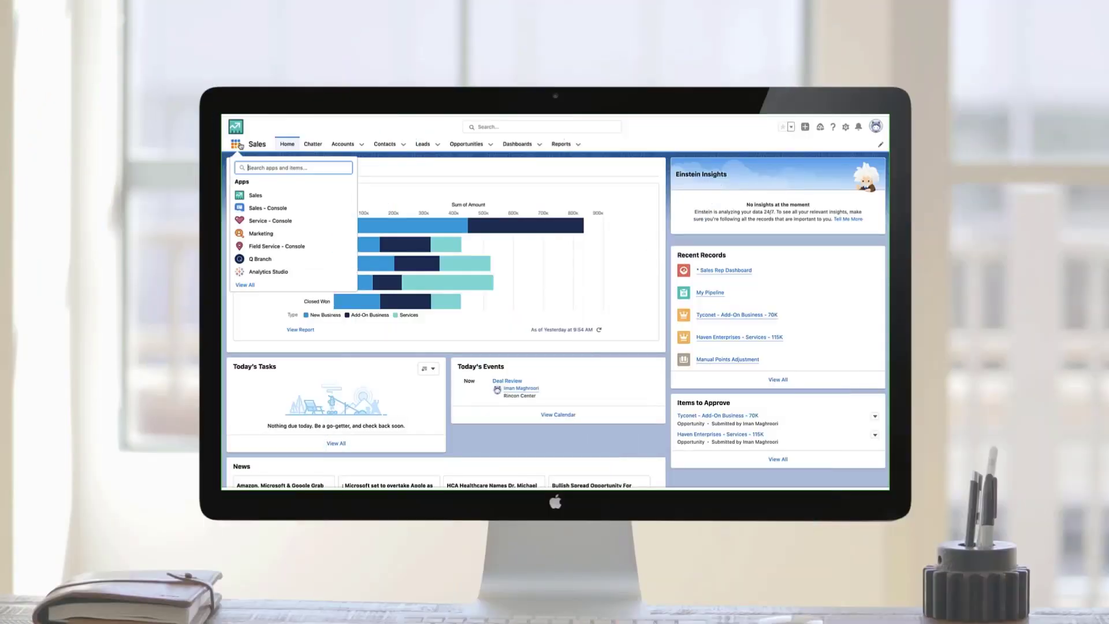
type("email")
Step: Open Email Templates, start and cancel a new template, then list all 15 templates
left_click(254, 239)
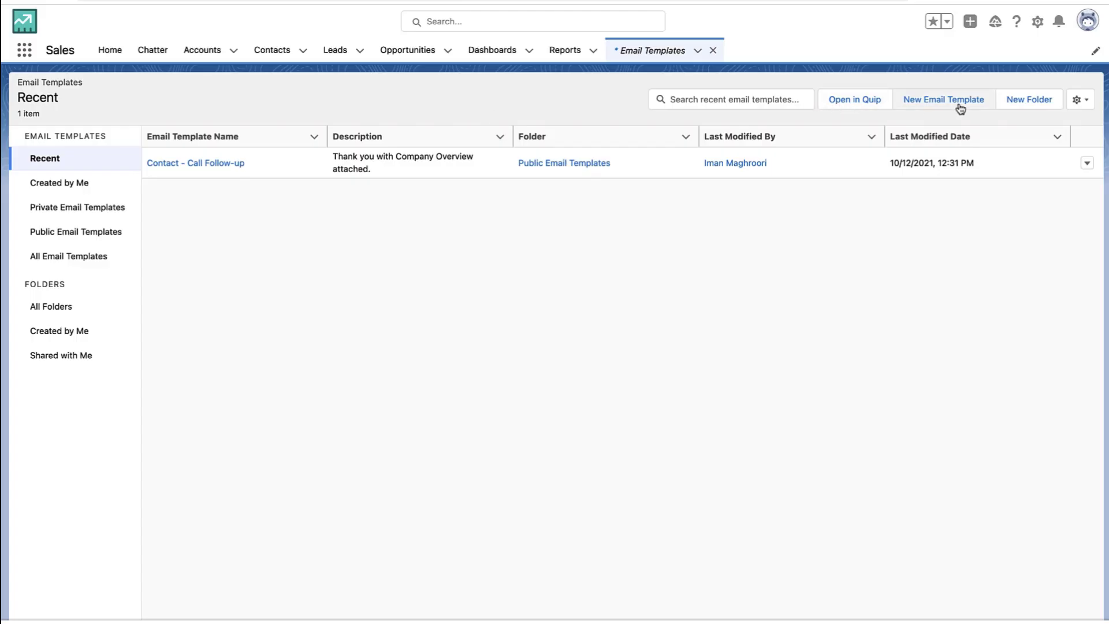
left_click(944, 99)
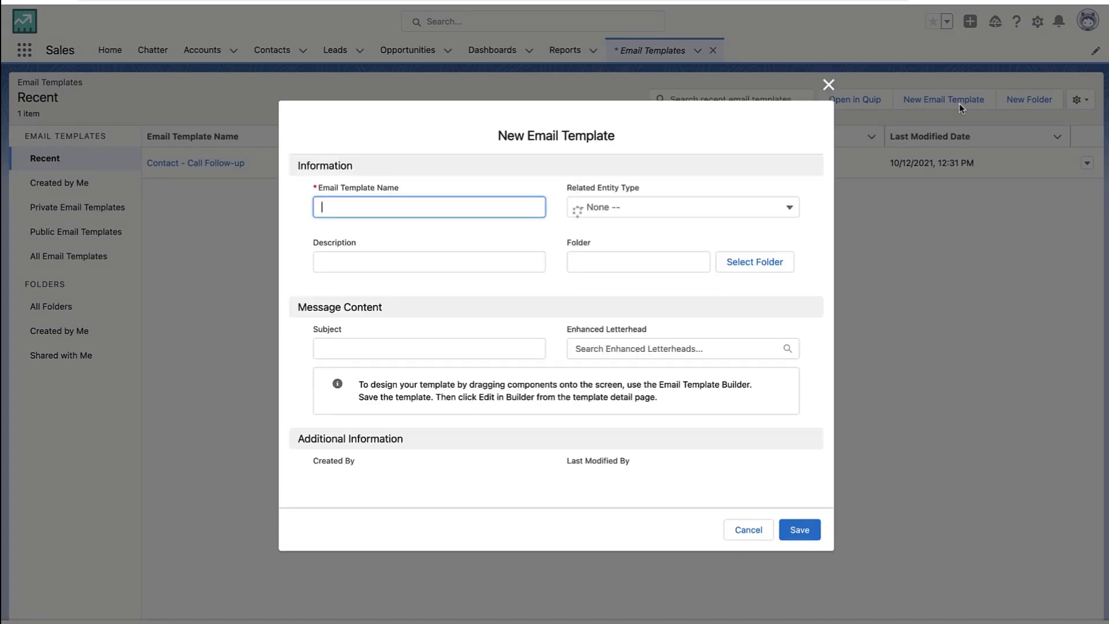
left_click(828, 85)
left_click(68, 256)
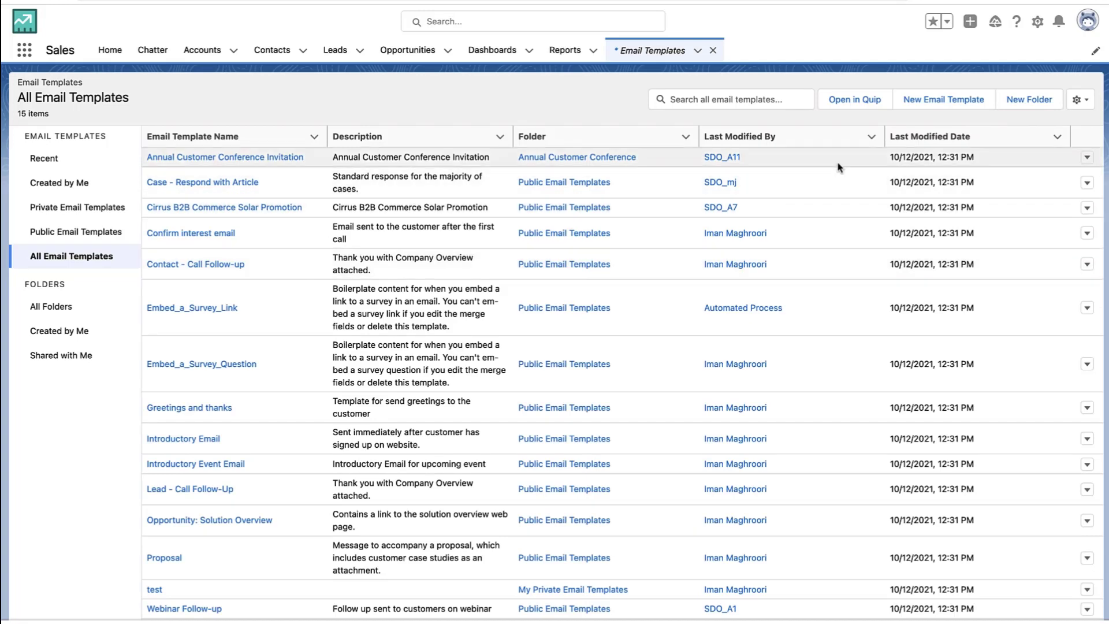
Step: Open Process Builder from Setup via a Quick Find search for 'process builder'
left_click(1036, 21)
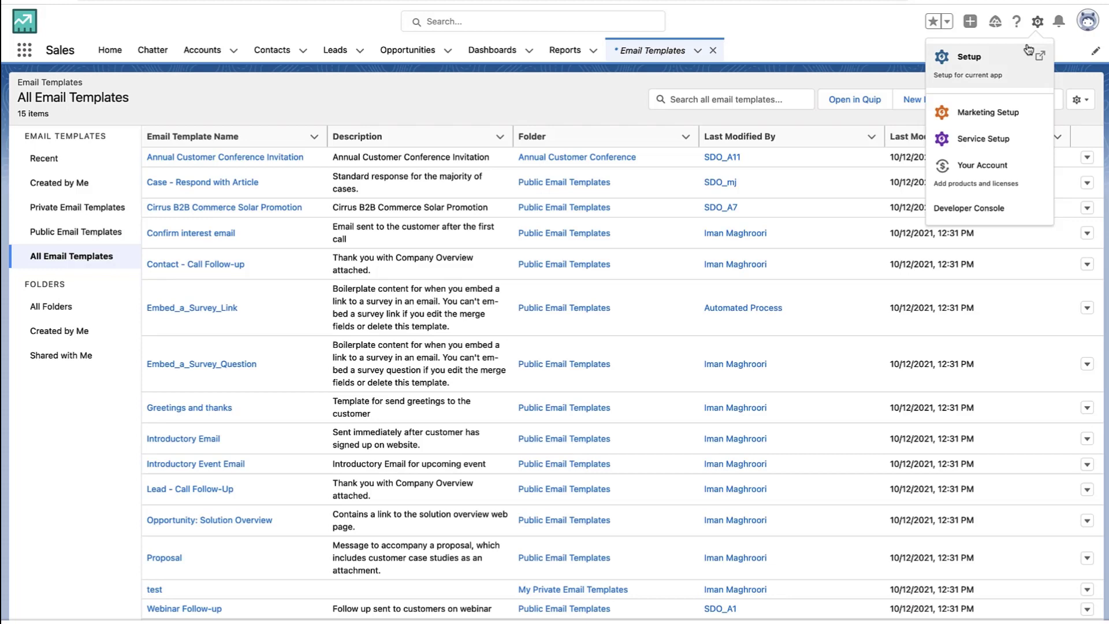
left_click(969, 57)
type("proce")
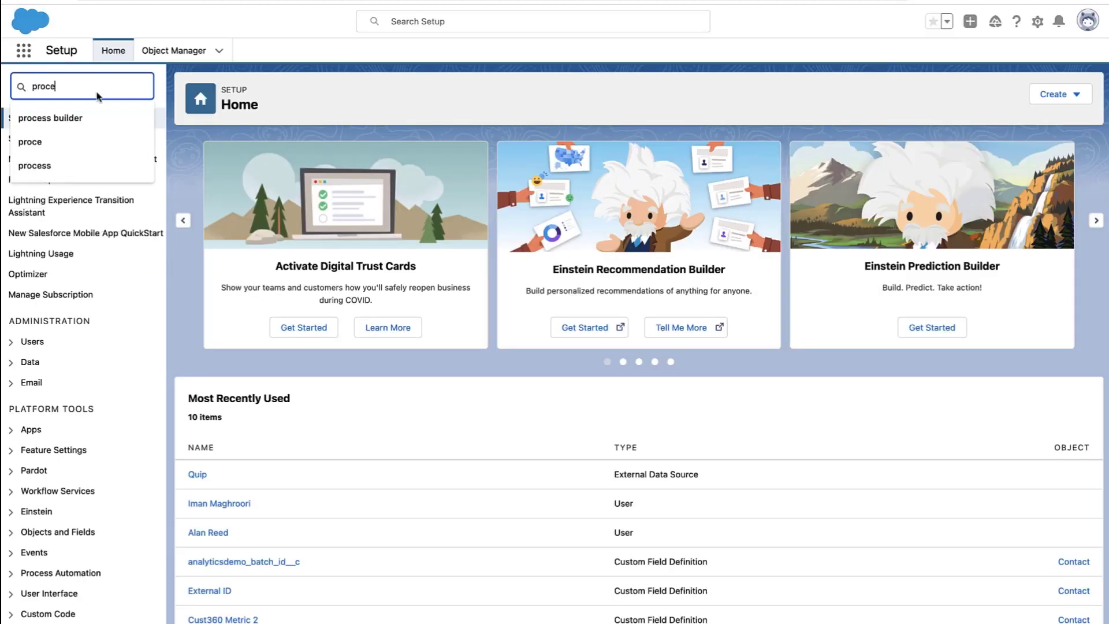
left_click(51, 118)
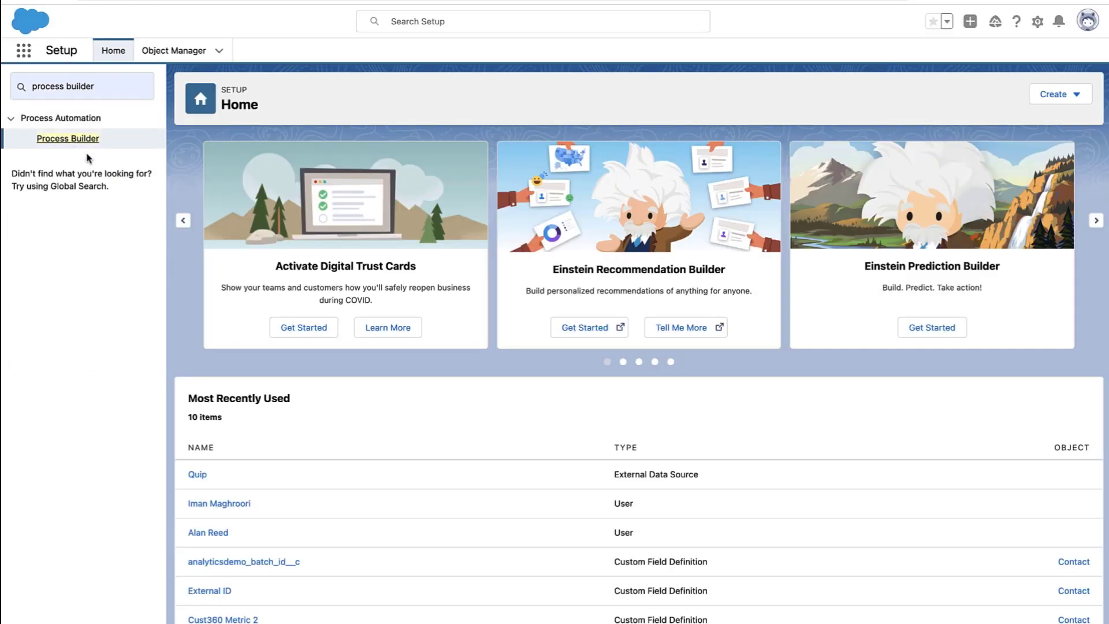
left_click(67, 139)
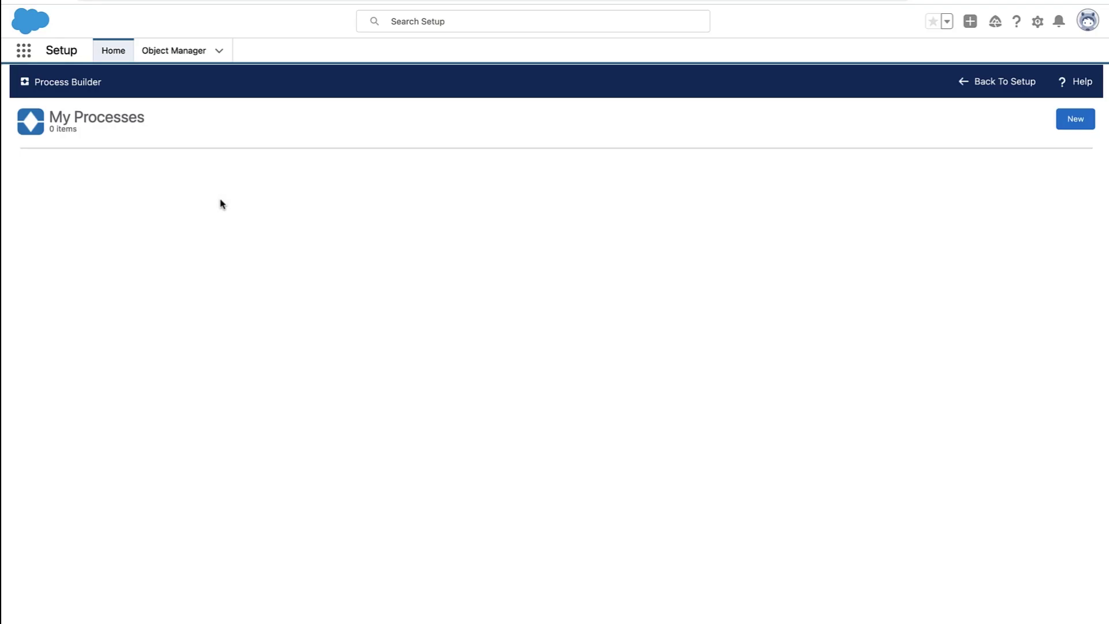
Step: Create the Lead Notification process, starting on Lead records when created or edited
left_click(1075, 119)
type("Lead Notification")
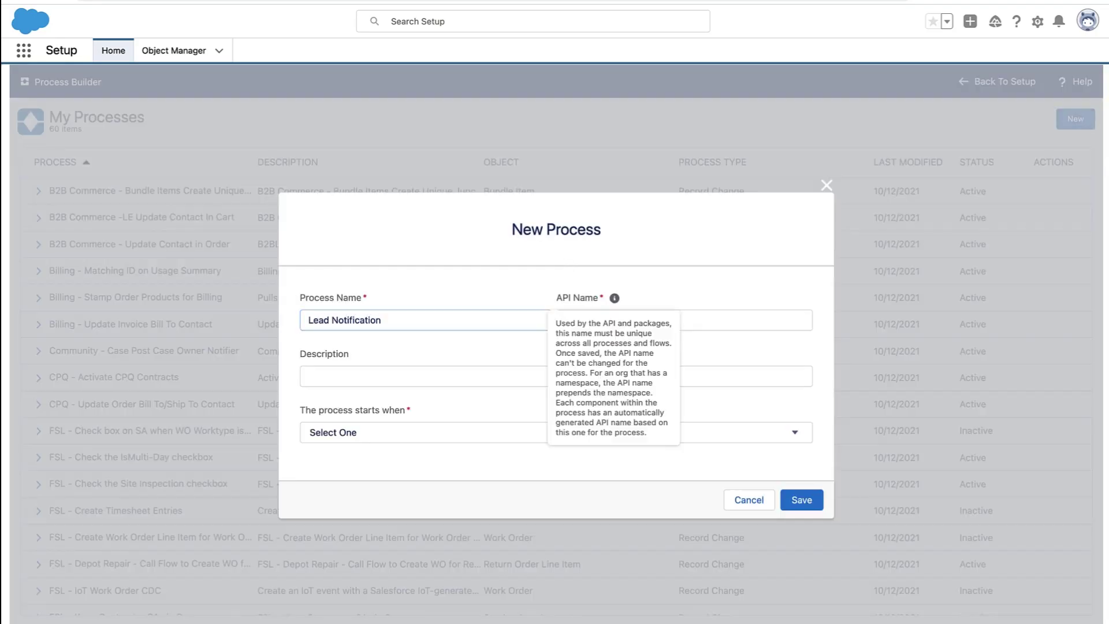
left_click(554, 432)
left_click(801, 500)
left_click(69, 201)
type("Lead")
left_click(676, 251)
left_click(658, 365)
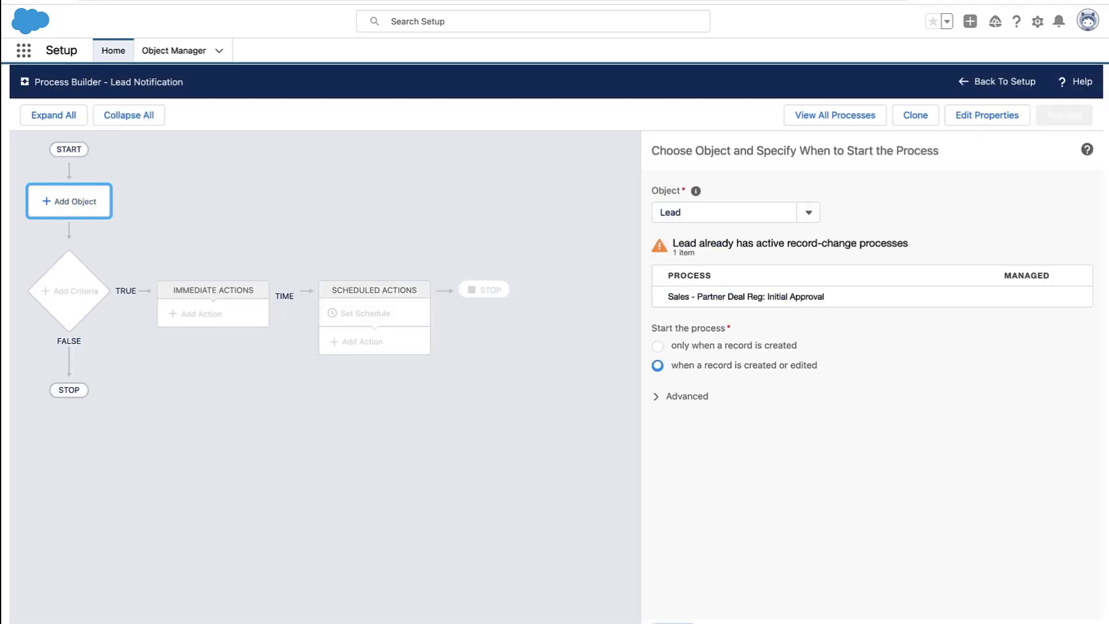
left_click(1064, 115)
Step: Add a When it happens criteria step that runs actions with no conditions
left_click(69, 291)
left_click(645, 213)
type("When it happens")
left_click(569, 299)
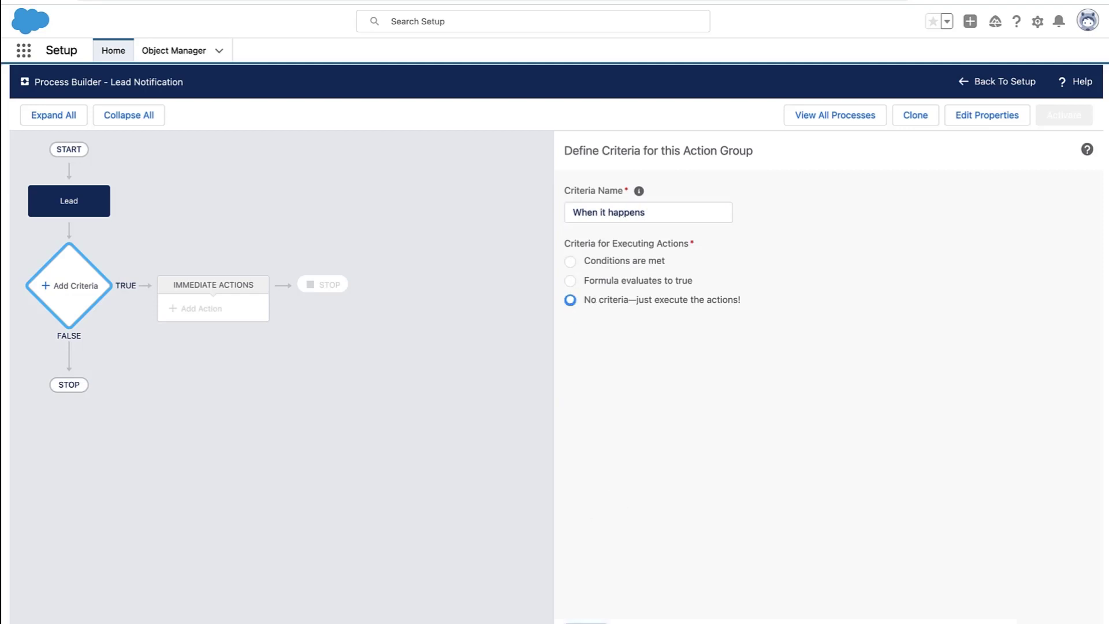
left_click(1064, 115)
Step: Add an immediate Email Alerts action named Notify rep
left_click(203, 309)
left_click(735, 210)
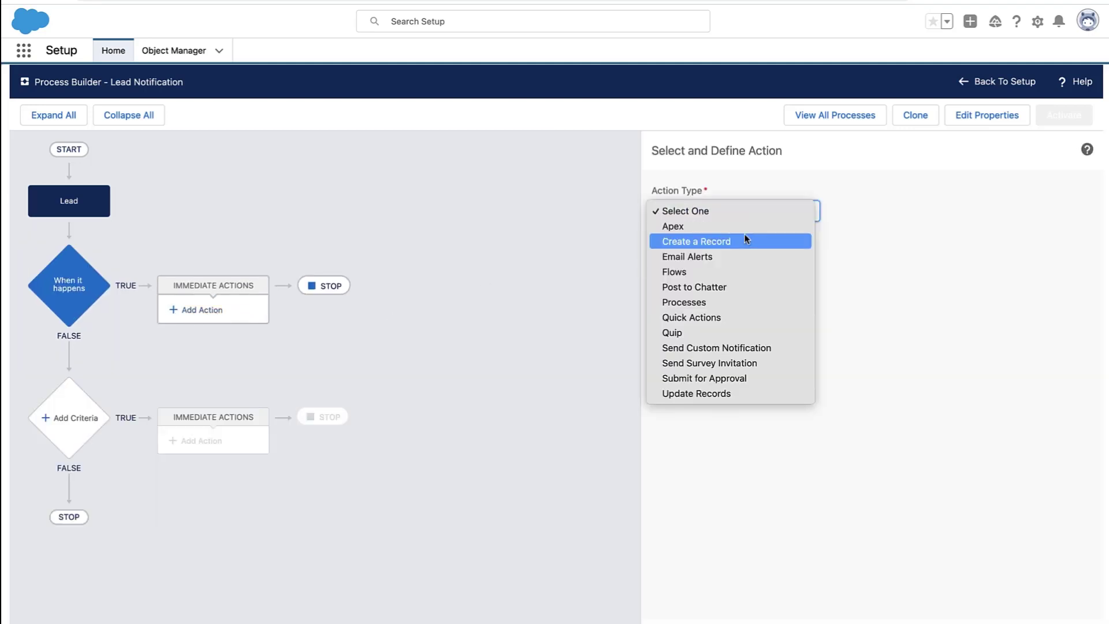
left_click(710, 257)
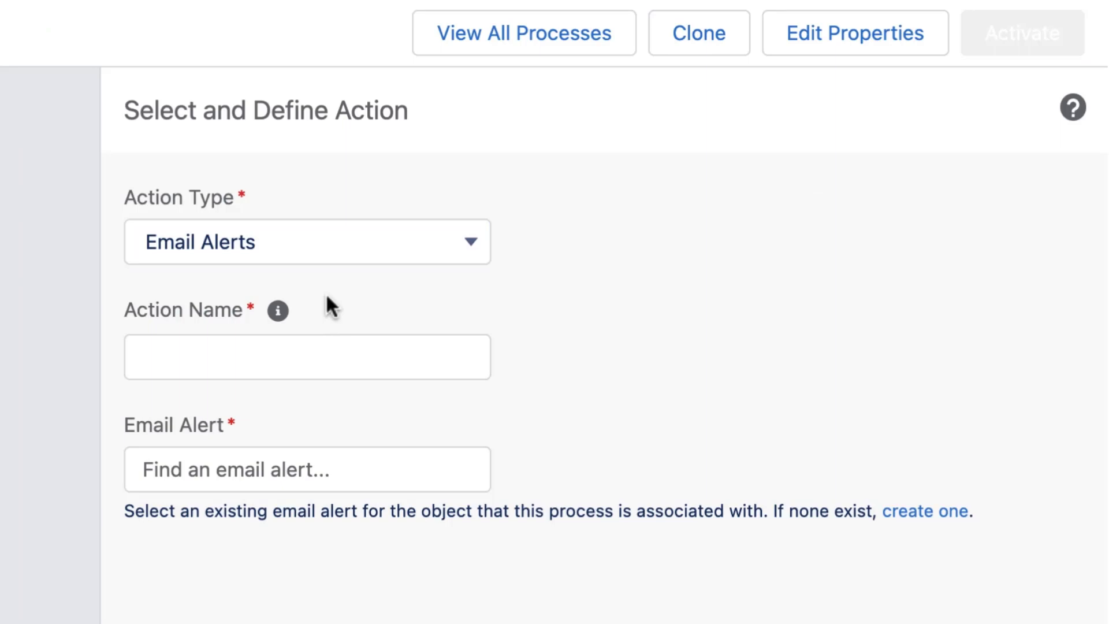
left_click(735, 263)
type("Notify")
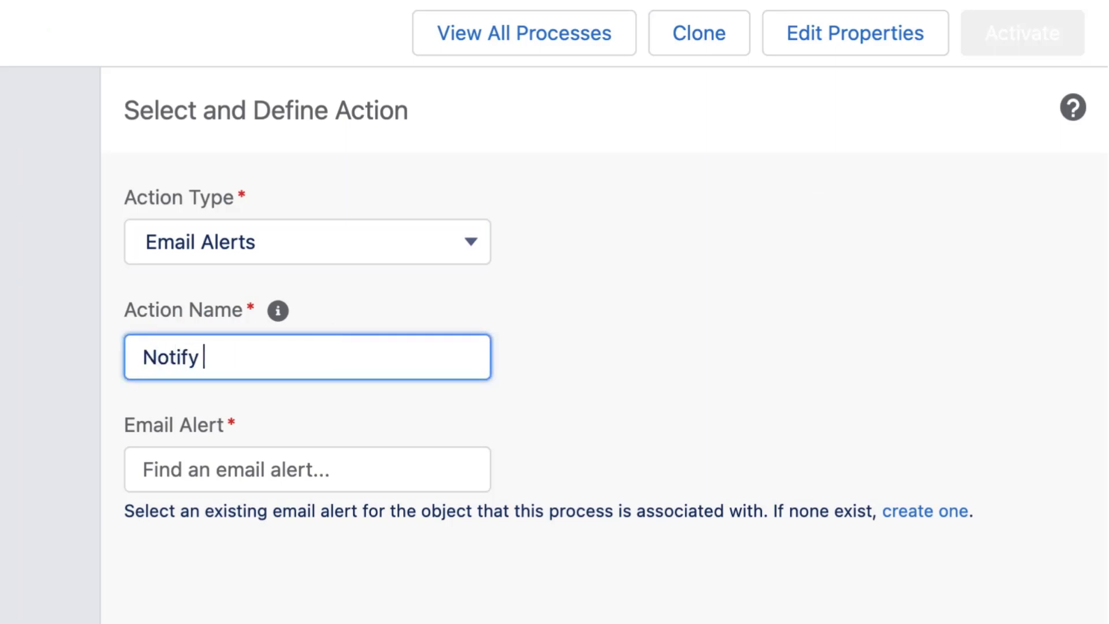
type(" rep")
left_click(172, 466)
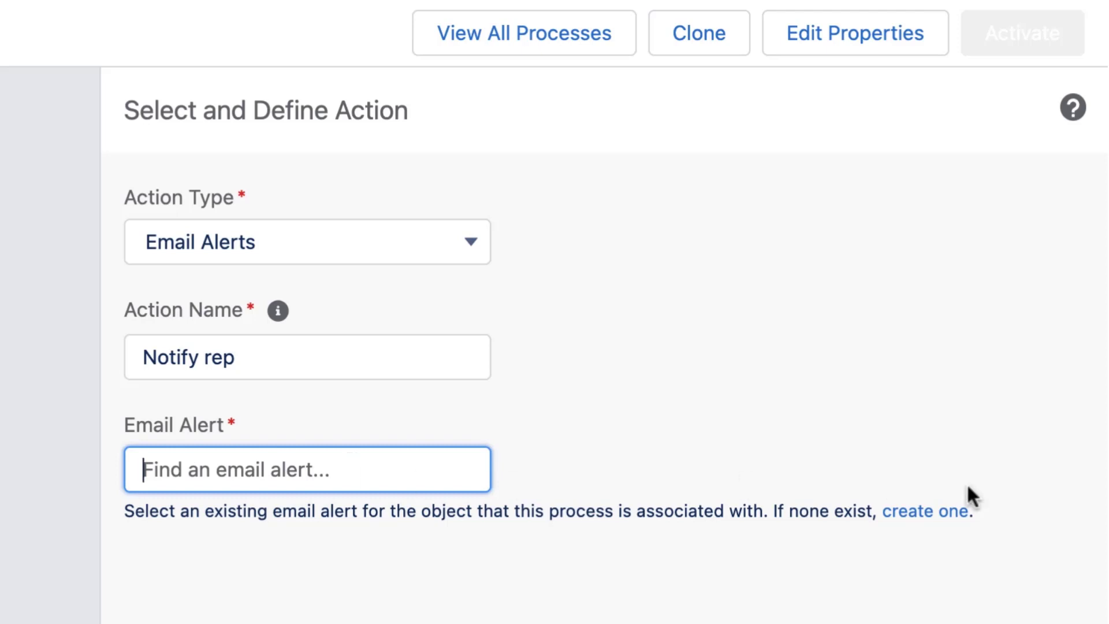
Step: Create a new email alert with description Notify Reps, unique name Notify_Reps, on Lead
left_click(943, 512)
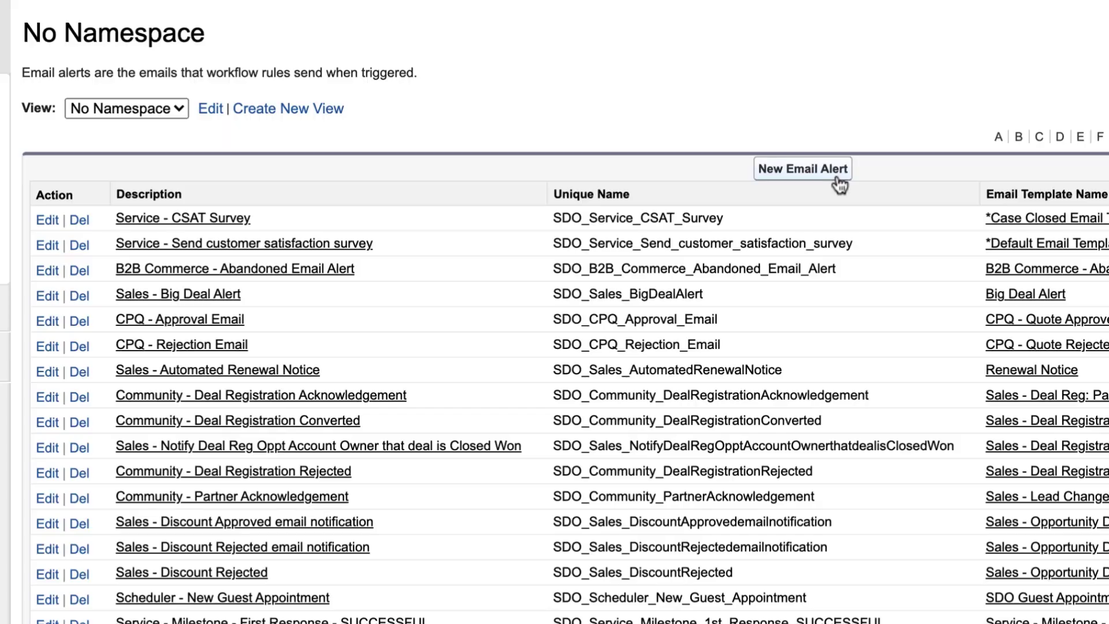
left_click(837, 173)
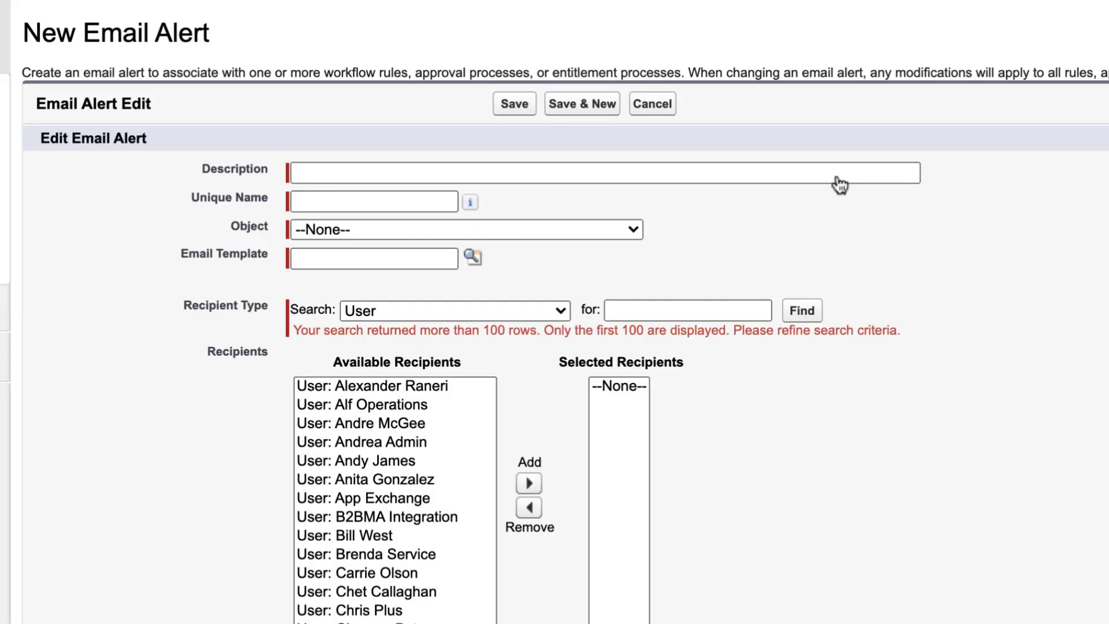
left_click(801, 173)
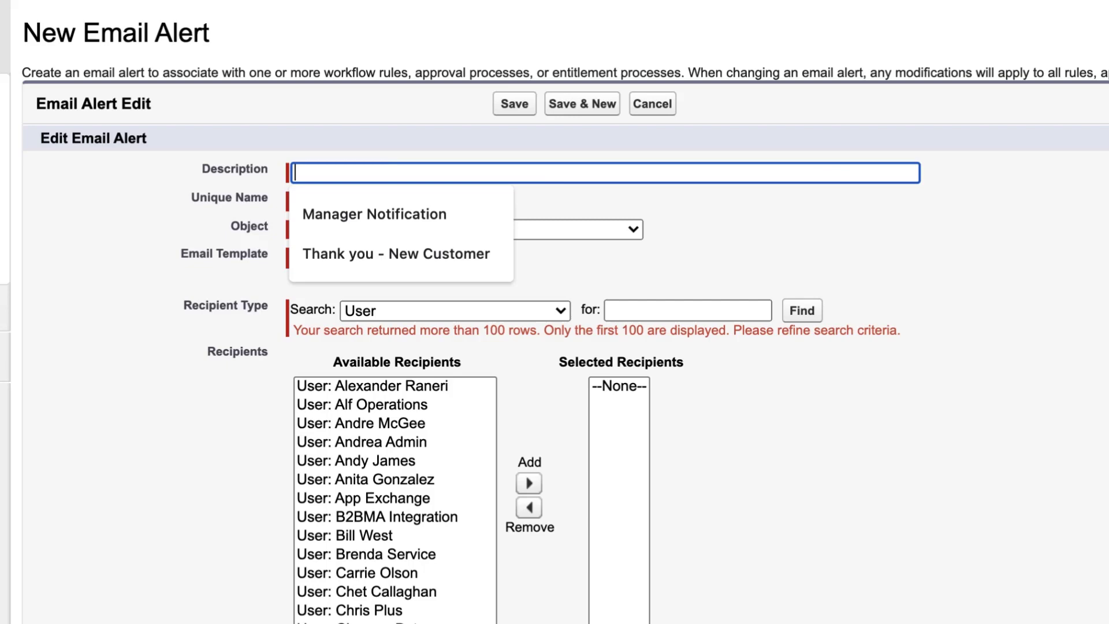
type("Notify Reps")
key("Tab")
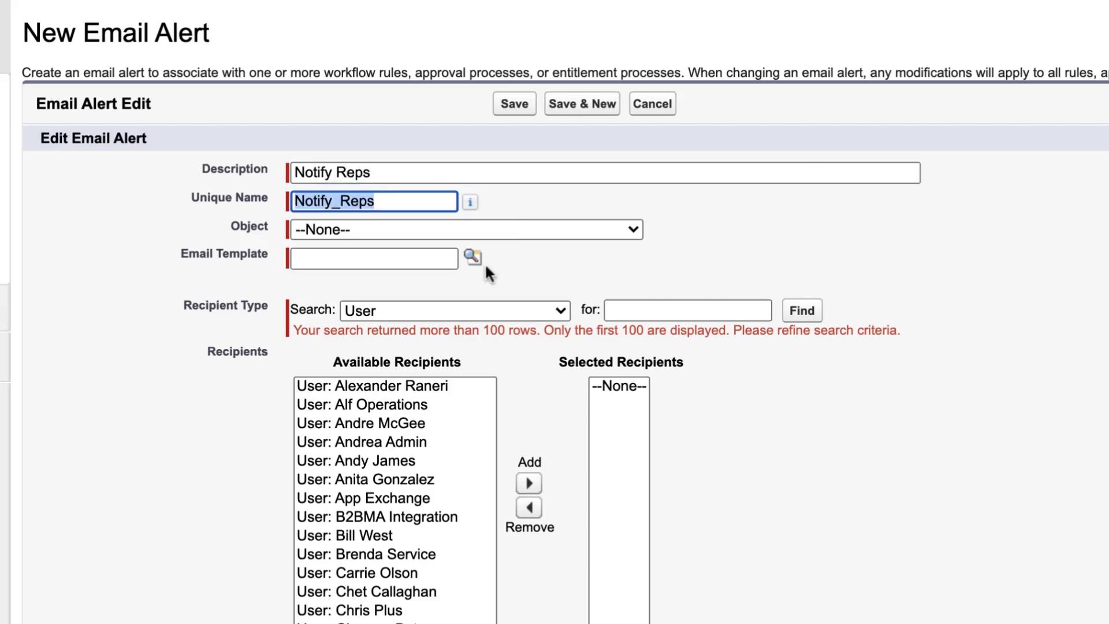
left_click(488, 230)
scroll(483, 231, "down", 10)
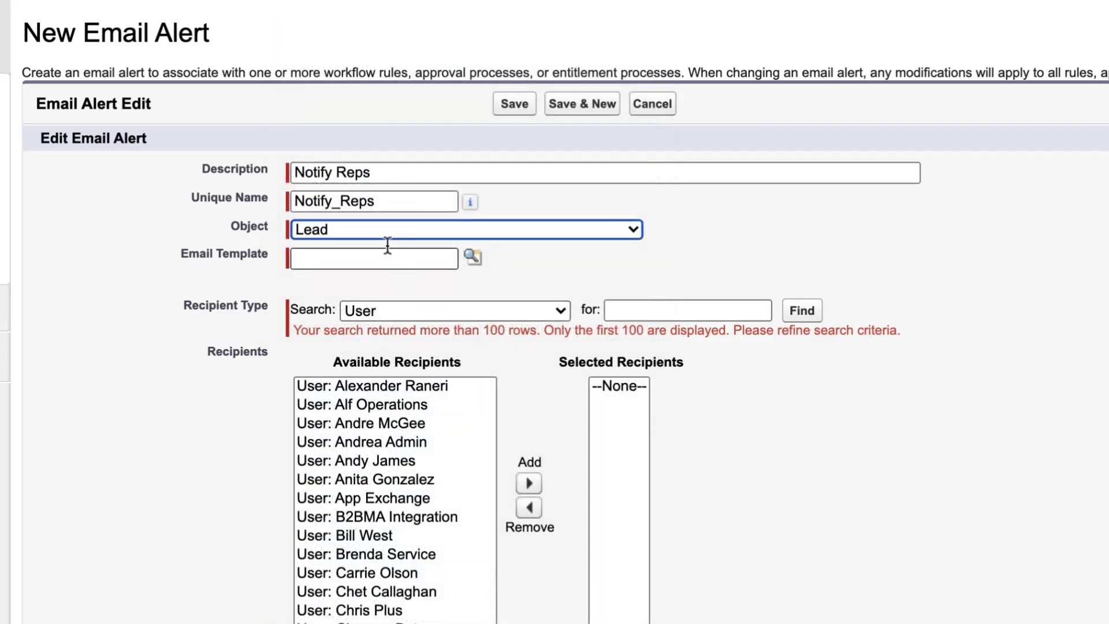
left_click(375, 258)
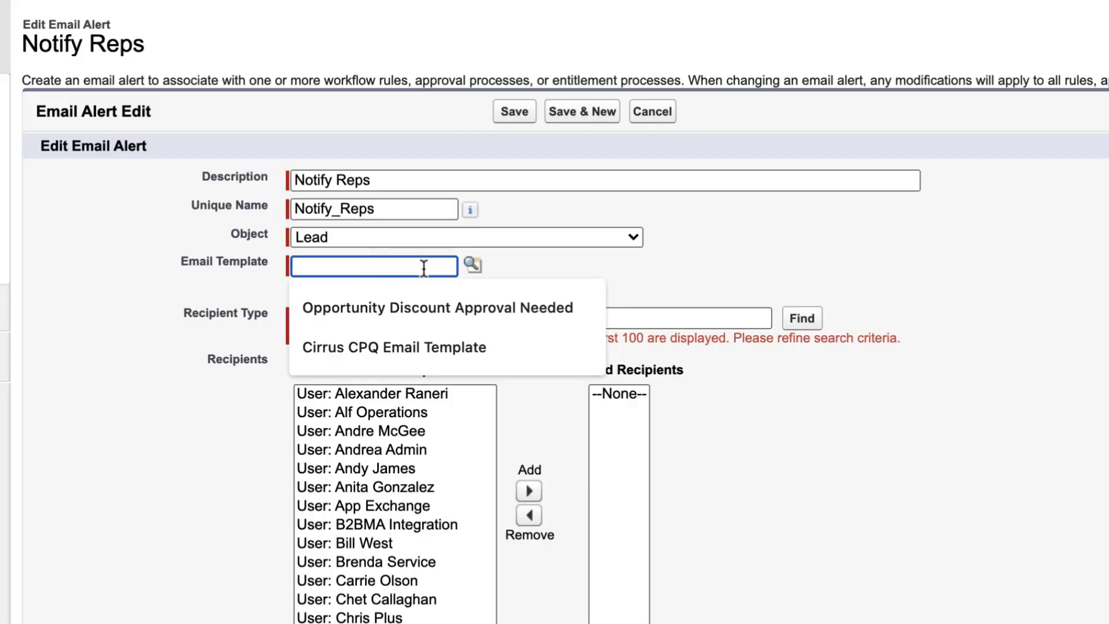
Step: Select the Lightning template Lead - Call Follow-Up from Public Email Templates
left_click(472, 264)
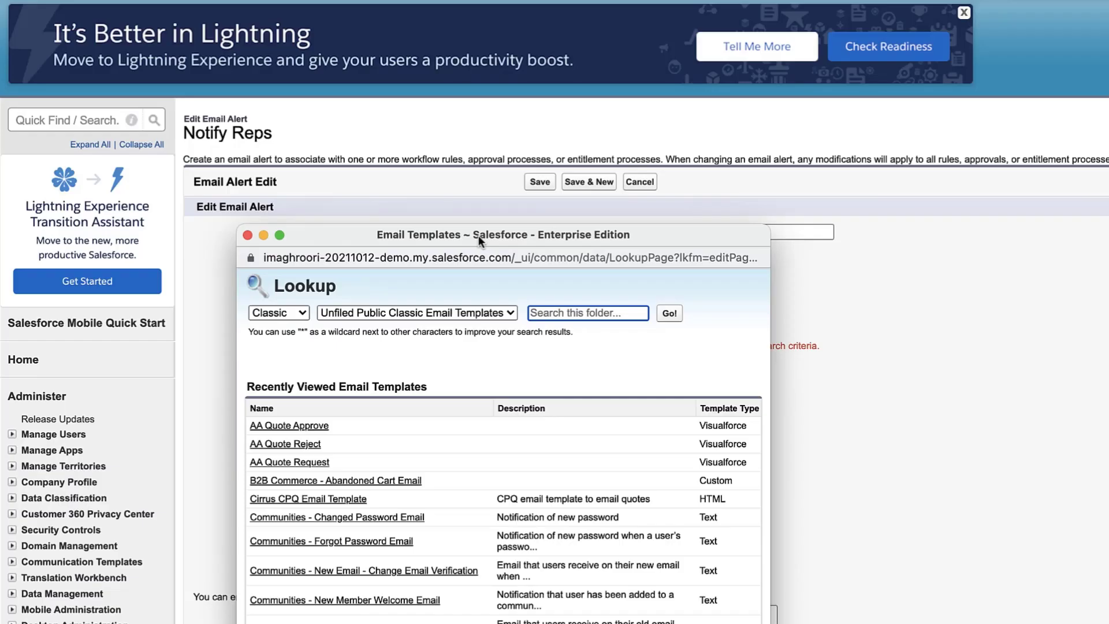
left_click_drag(478, 235, 512, 41)
mouse_move(801, 461)
left_mouse_down()
mouse_move(849, 501)
mouse_move(997, 576)
left_mouse_up()
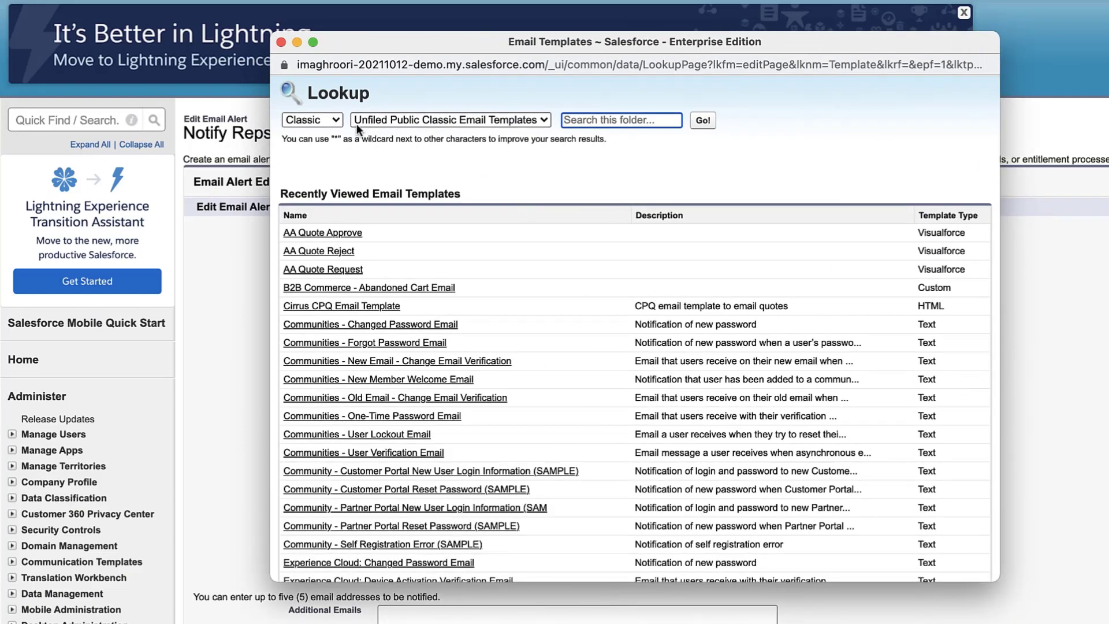
left_click(312, 120)
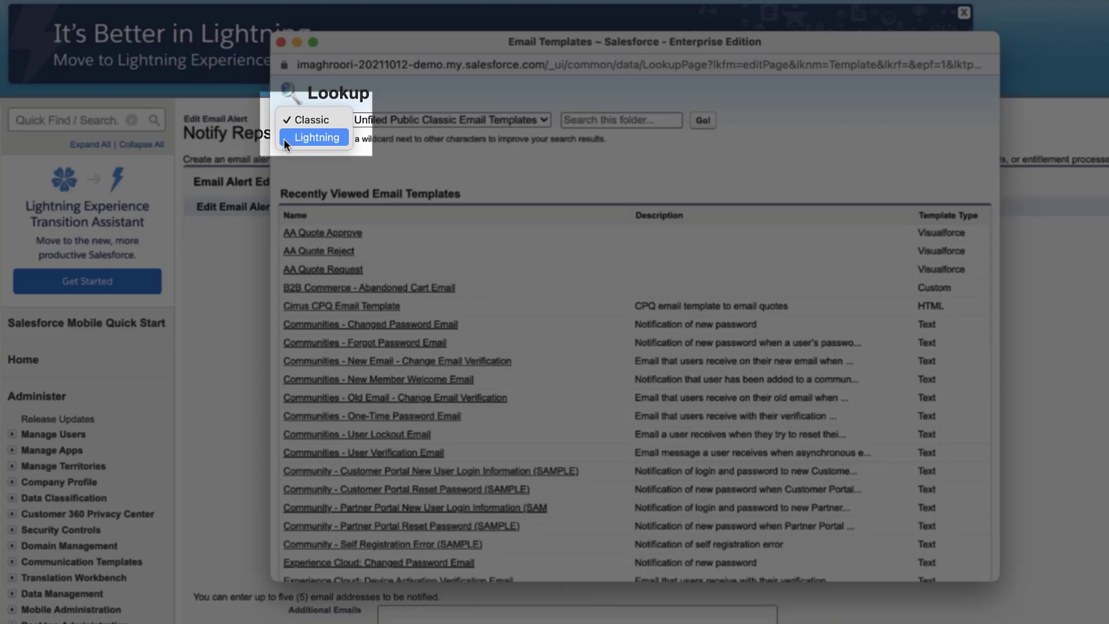
left_click(316, 138)
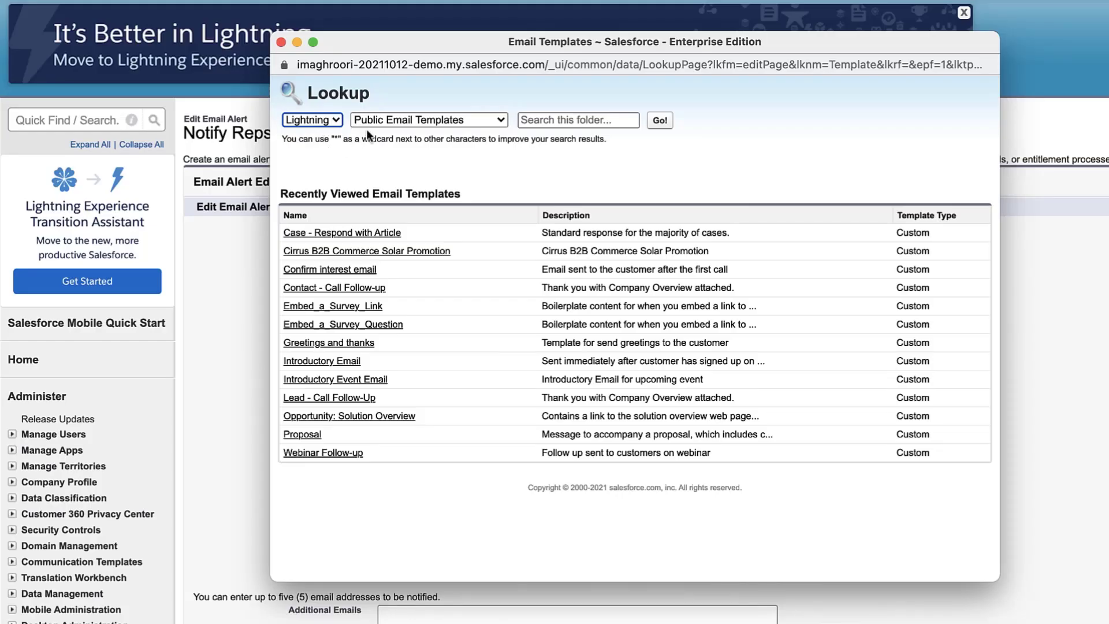
left_click(389, 121)
left_click(393, 174)
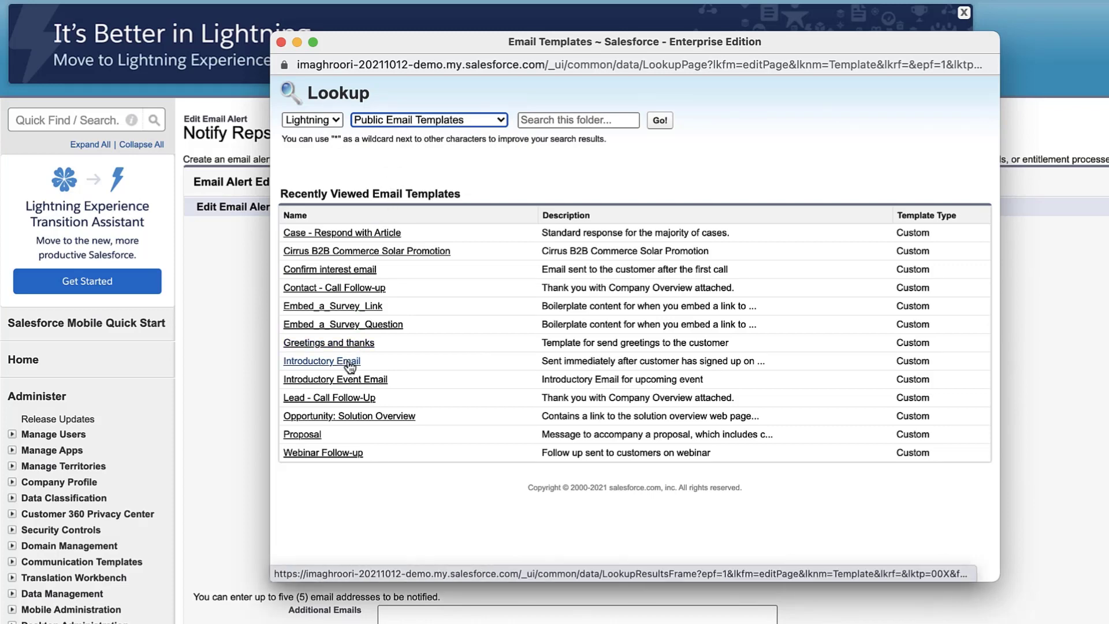
left_click(329, 397)
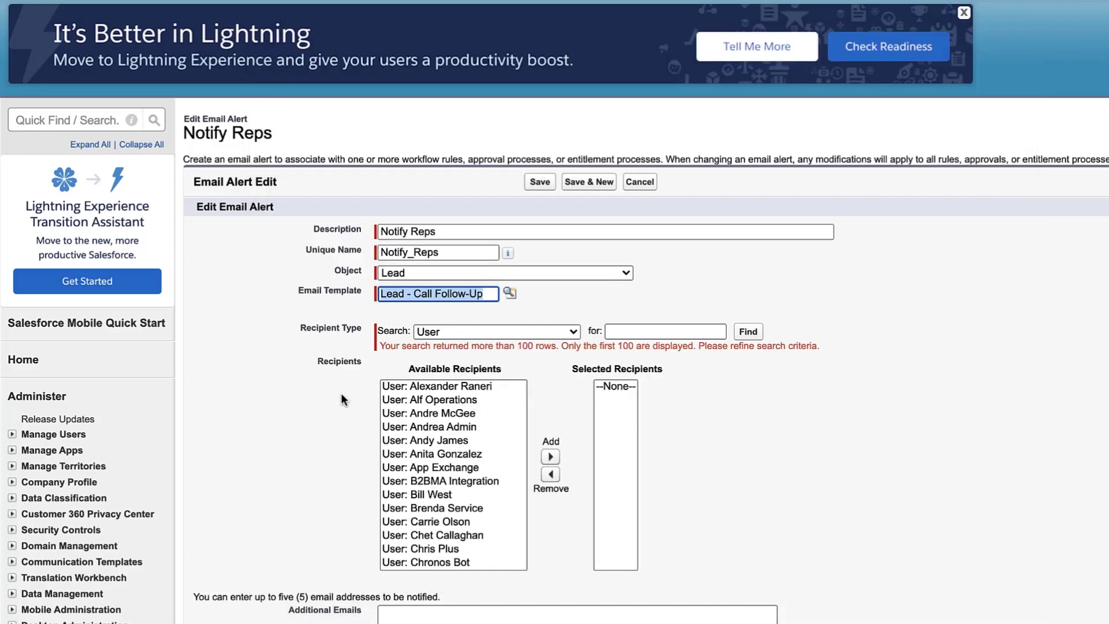
Step: Add Email Field: Email as recipient, keep current user as sender, and save
left_click(497, 331)
left_click(481, 103)
left_click(445, 387)
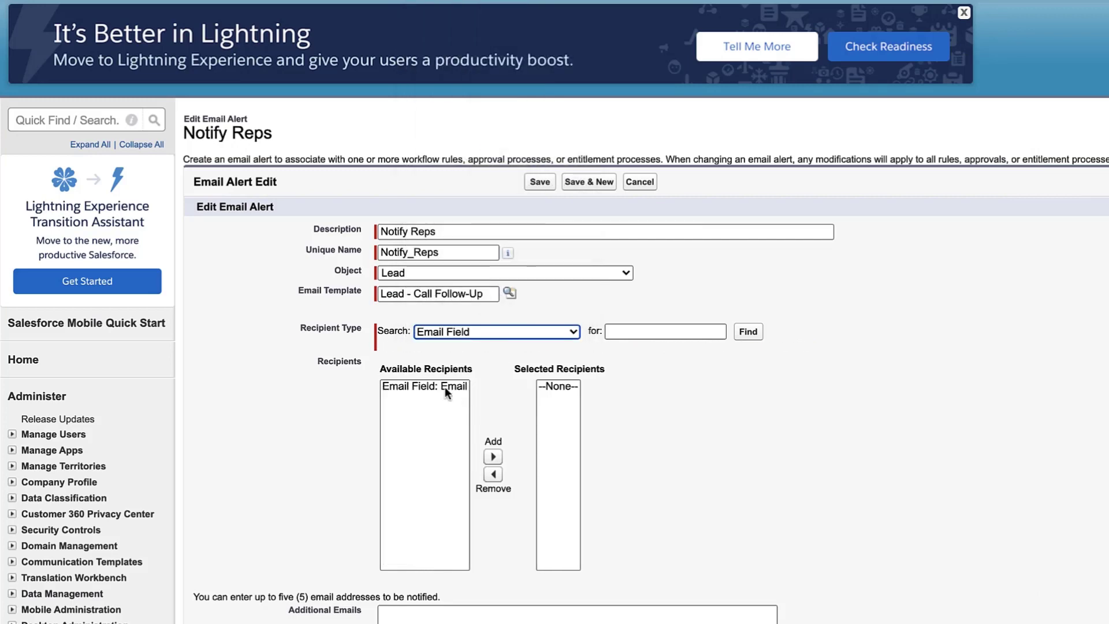
left_click(550, 457)
scroll(368, 382, "down", 5)
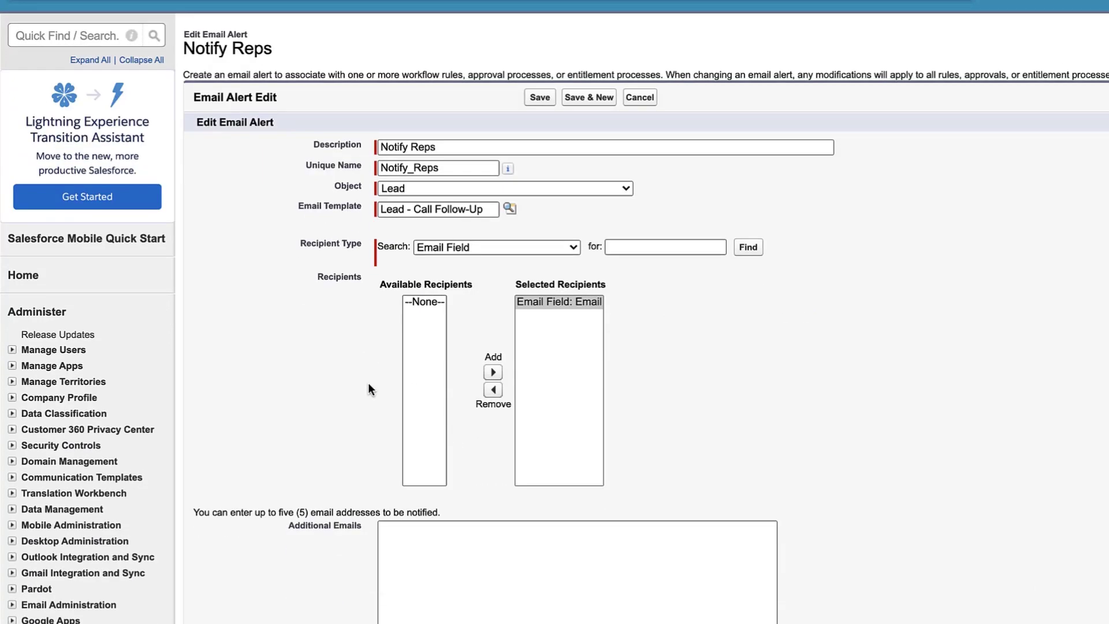
left_click(475, 525)
left_click(337, 498)
left_click(539, 586)
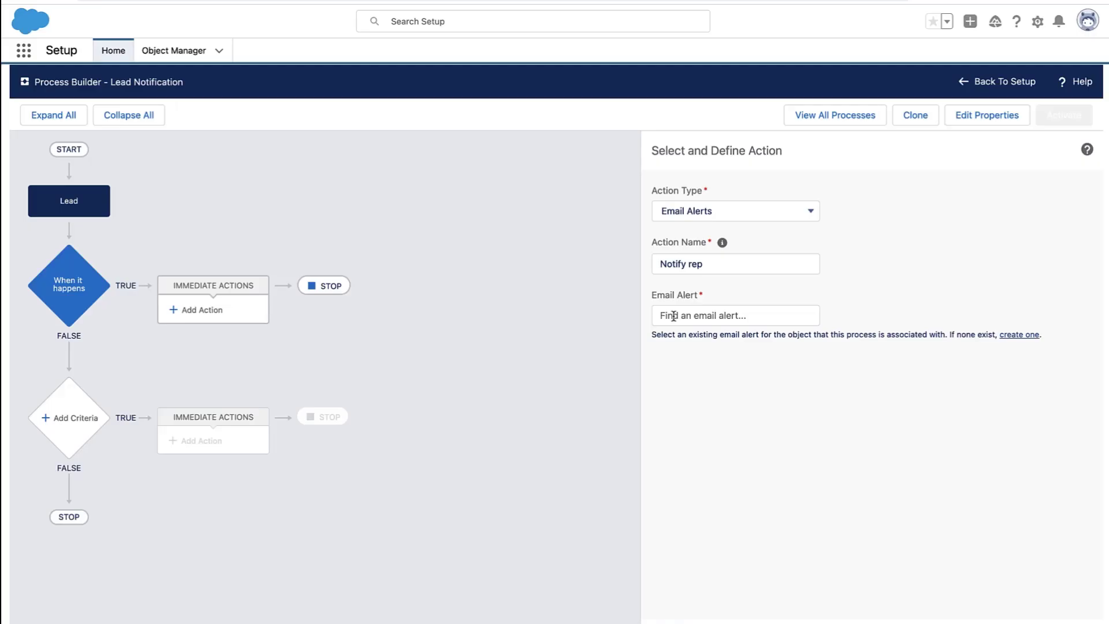
type("notify")
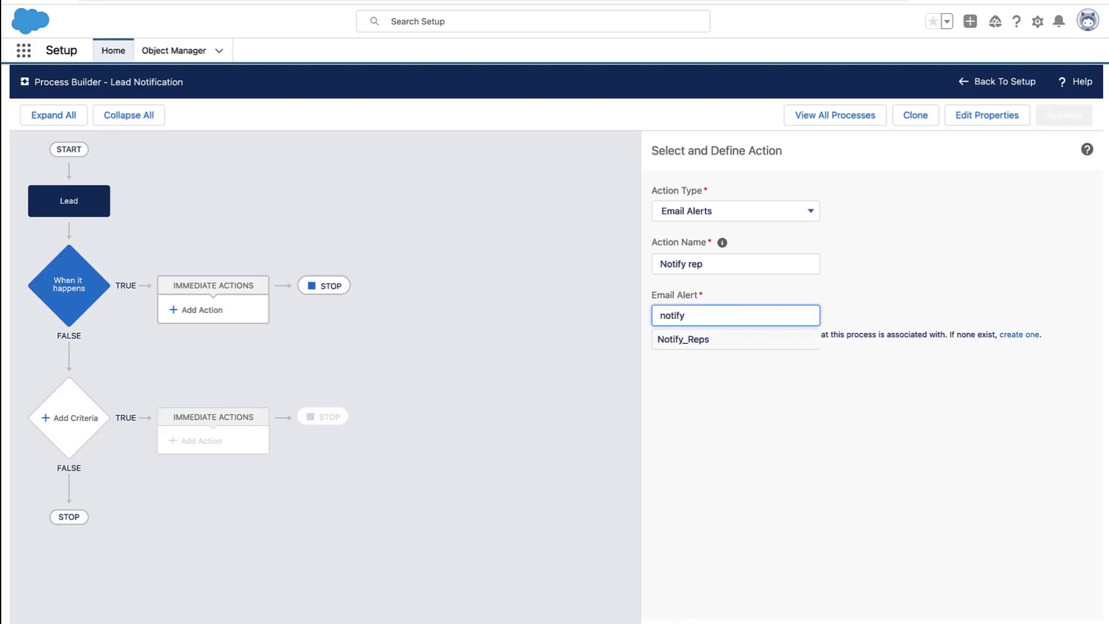
Step: Set the Notify rep action's email alert to Notify_Reps
left_click(723, 339)
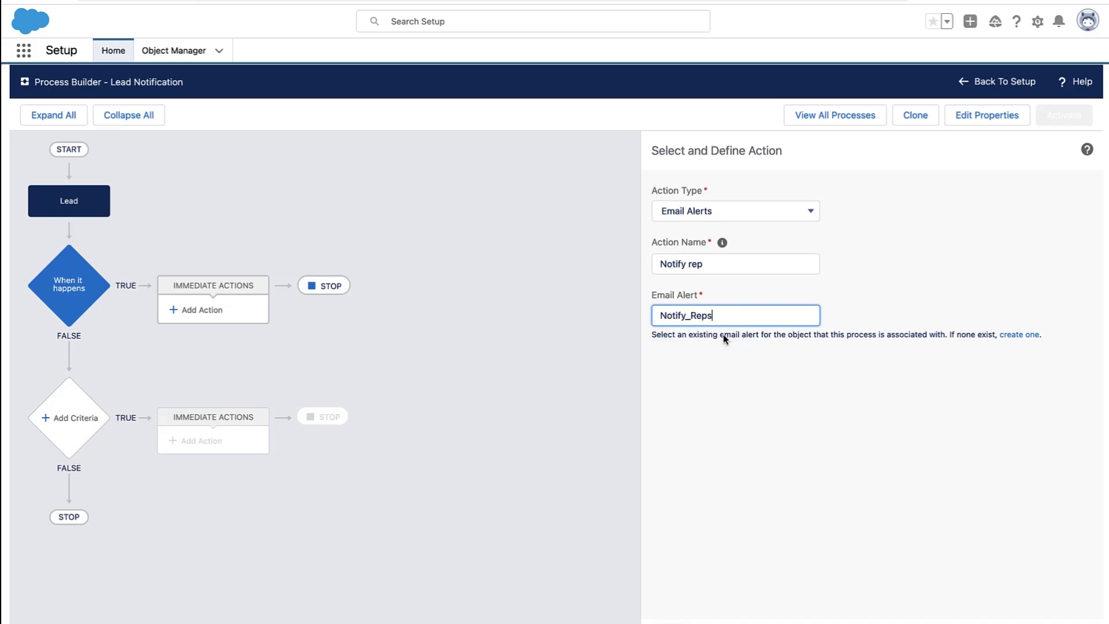